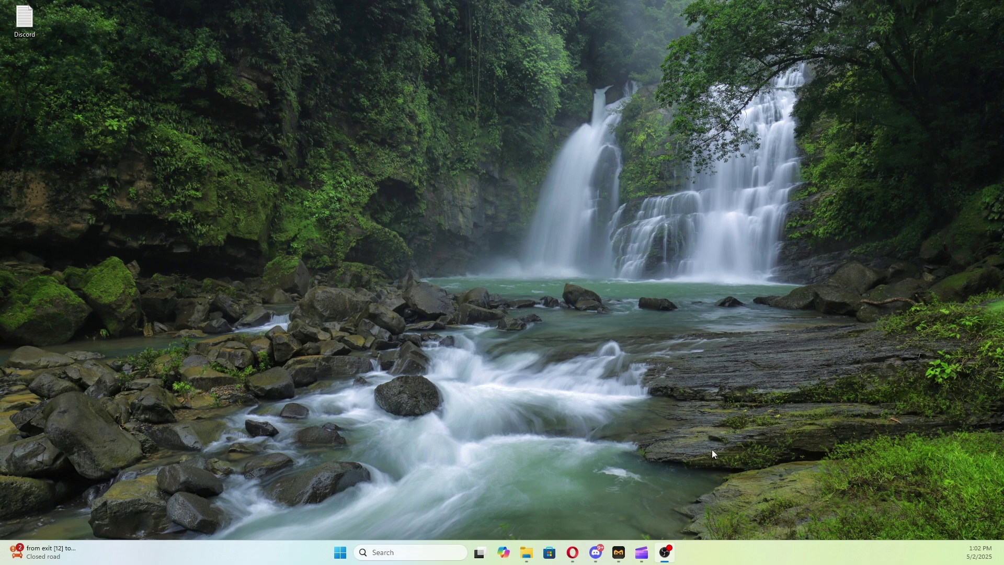
# Launch Microsoft Edge from Windows search to get a new browser tab
pyautogui.click(444, 549)
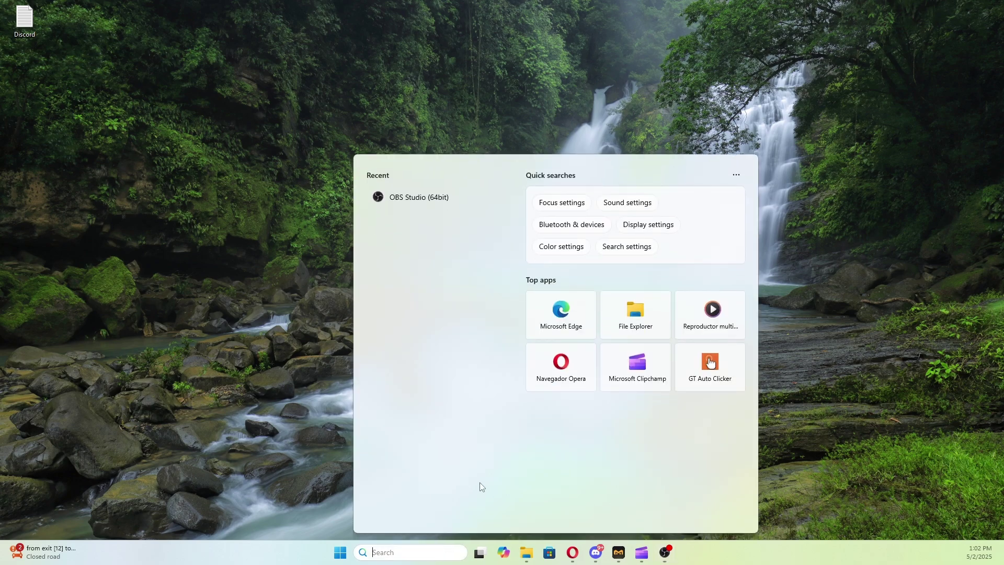
pyautogui.click(552, 328)
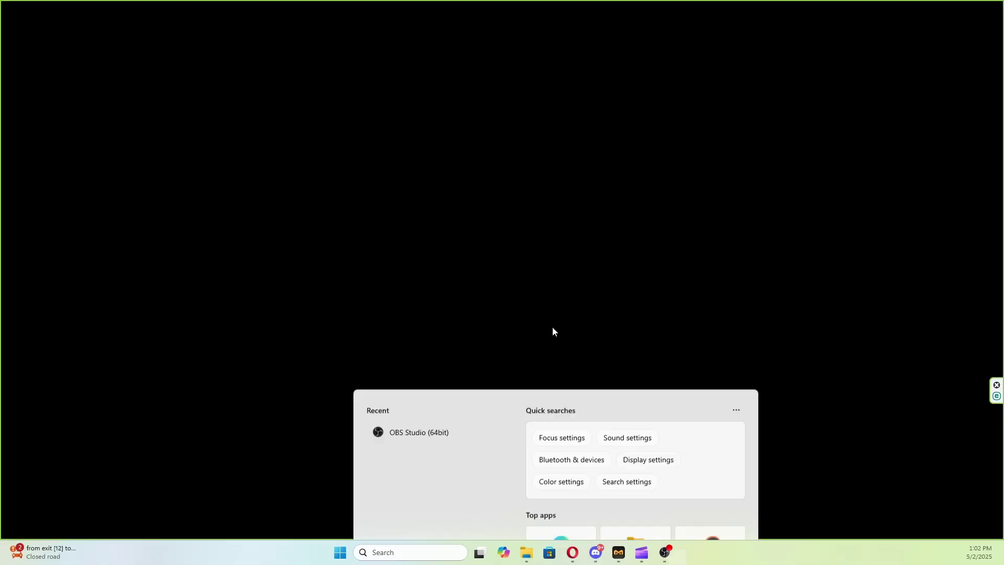
pyautogui.write('htt')
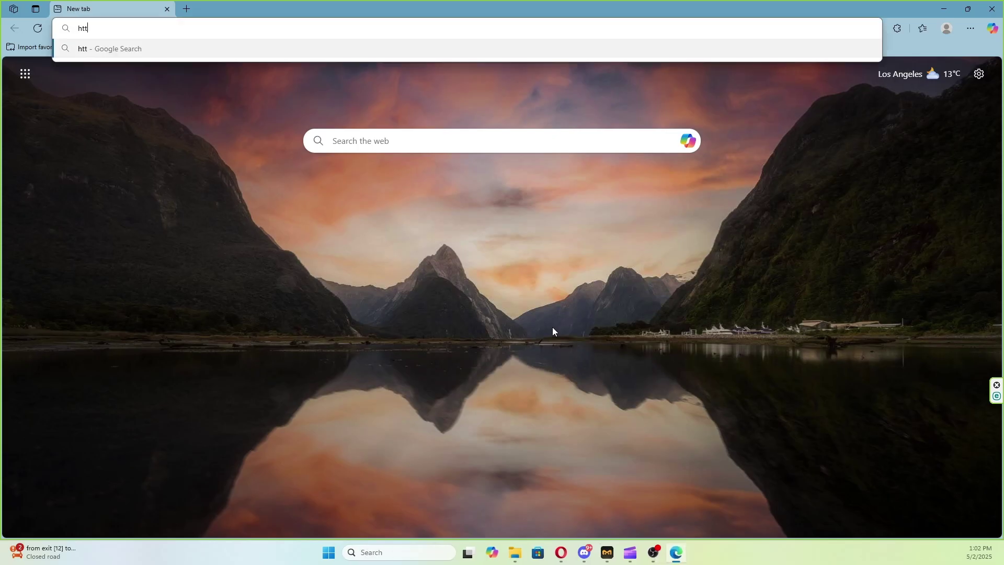
pyautogui.write('ps:/')
pyautogui.write('/www.di')
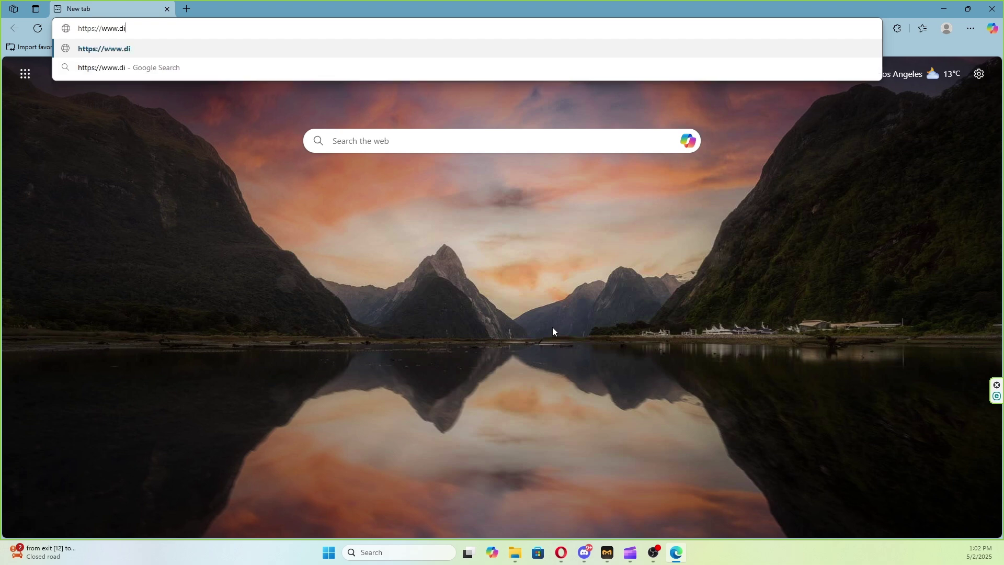
pyautogui.write('scord.c')
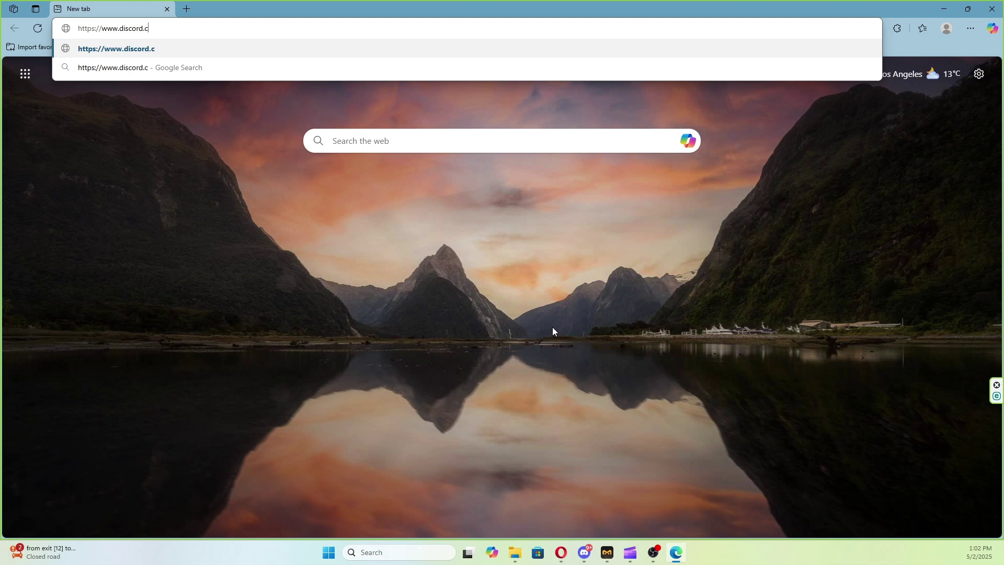
pyautogui.write('om/in')
pyautogui.write('vite')
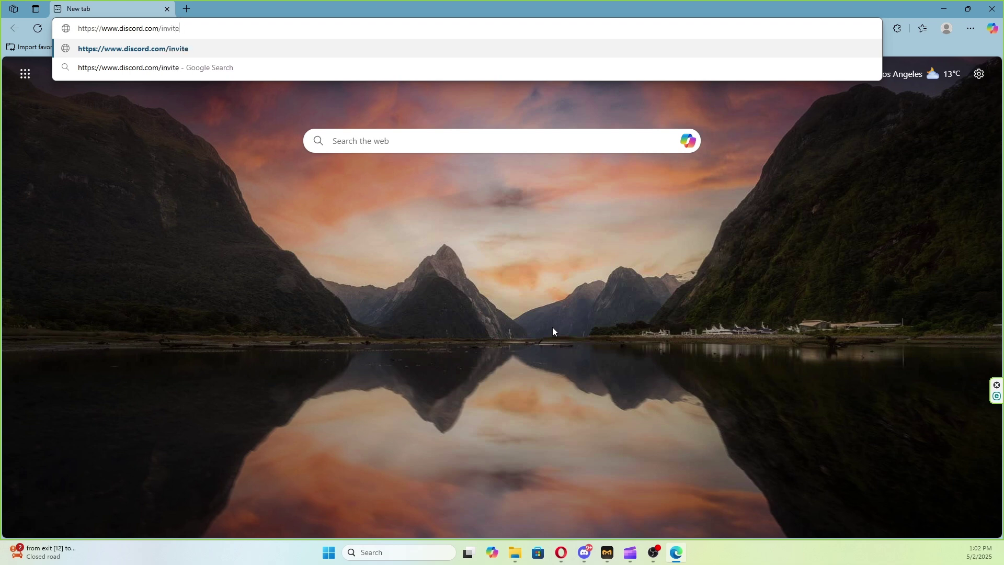
pyautogui.write('/middl')
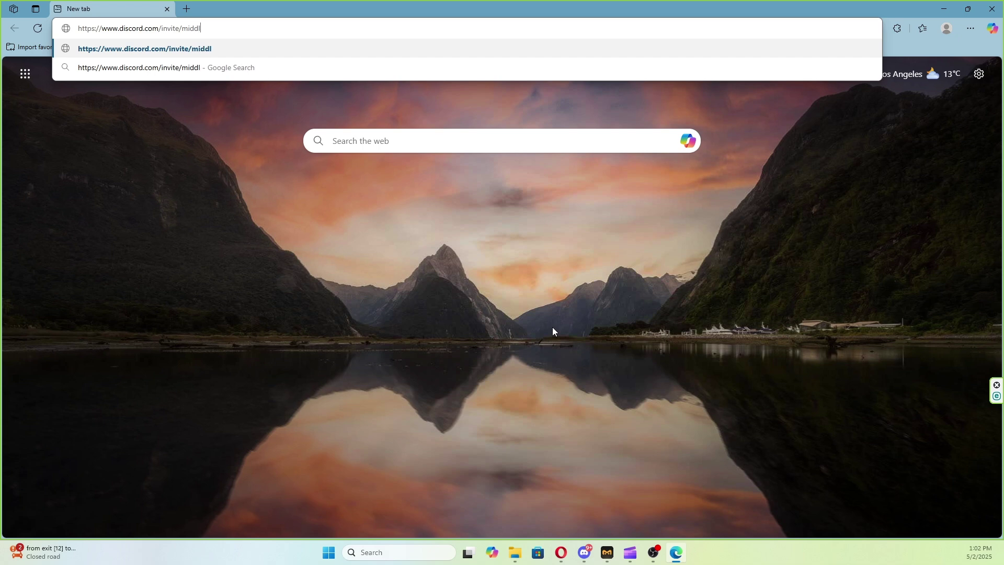
pyautogui.write('eman')
pyautogui.write('-socie')
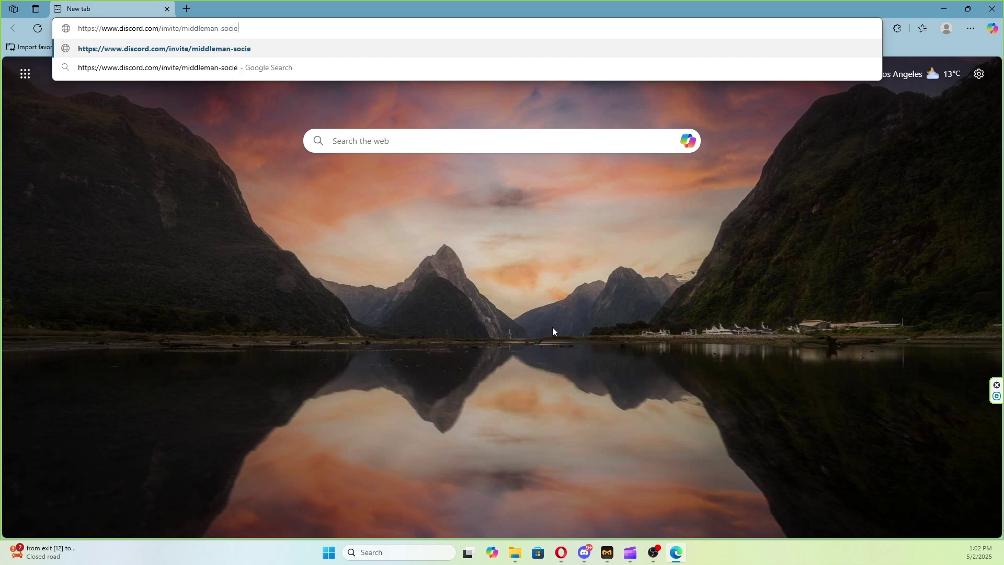
pyautogui.write('ty-')
pyautogui.write('124')
pyautogui.write('723')
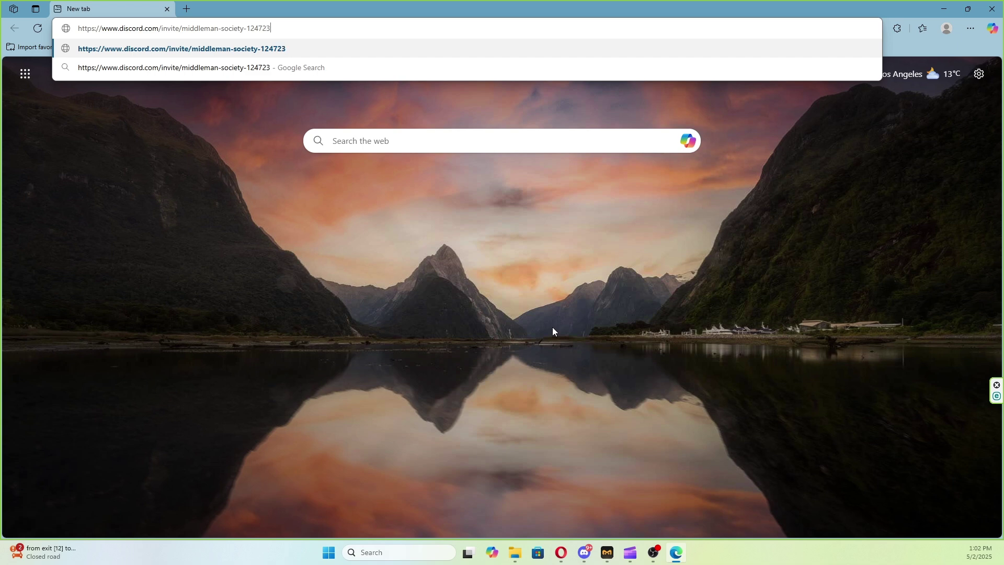
pyautogui.write('0')
pyautogui.write('5767')
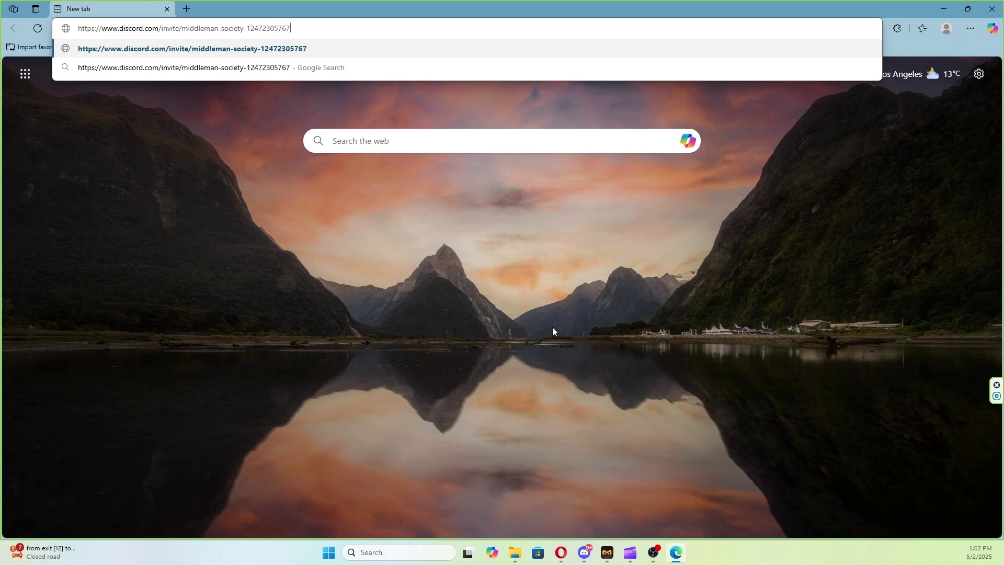
pyautogui.write('17598')
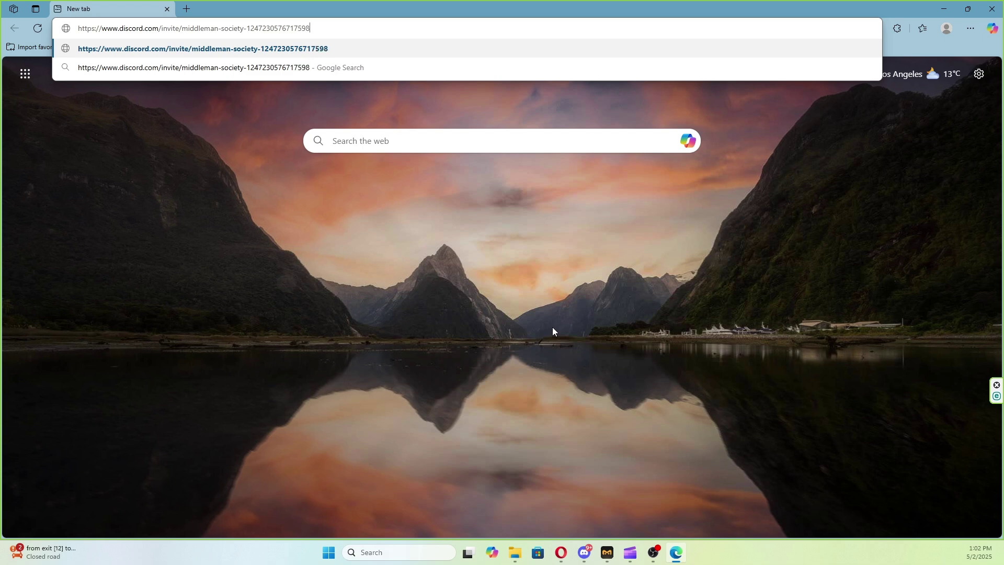
pyautogui.write('801')
# Load the invite link discord.com/invite/middleman-society in Edge
pyautogui.press('Return')
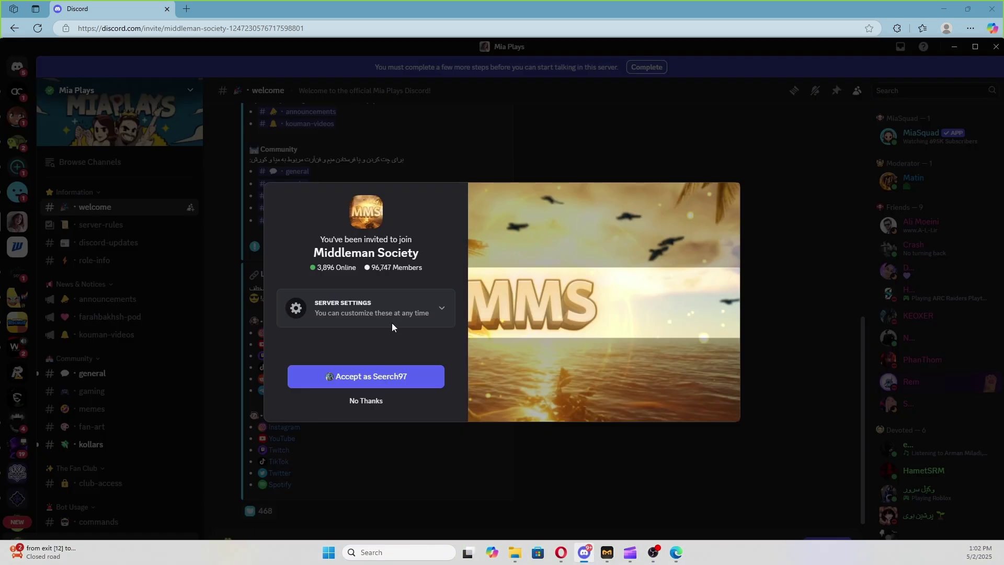
# Accept the Middleman Society invitation and pass the hCaptcha 'I am human' check
pyautogui.click(365, 377)
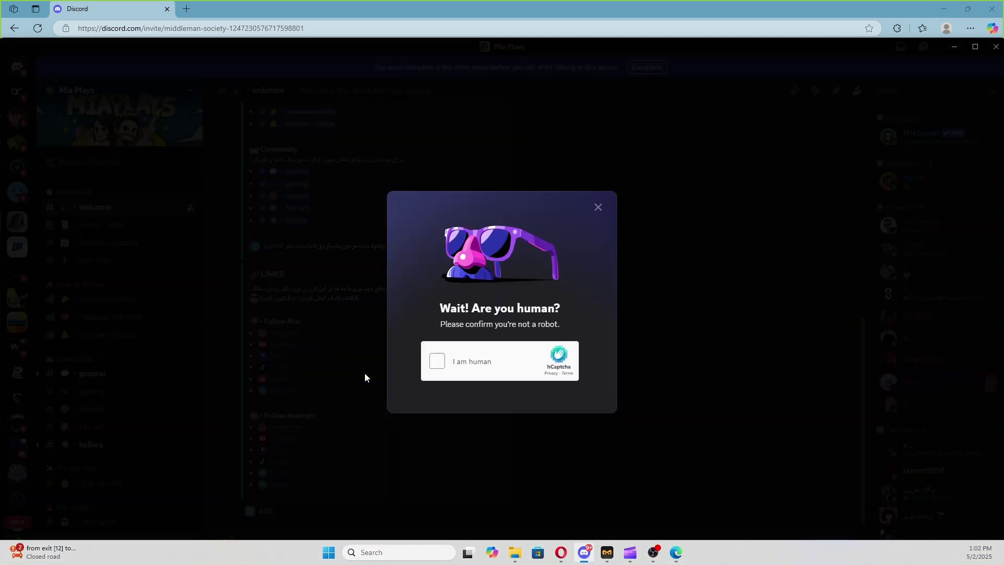
pyautogui.click(473, 365)
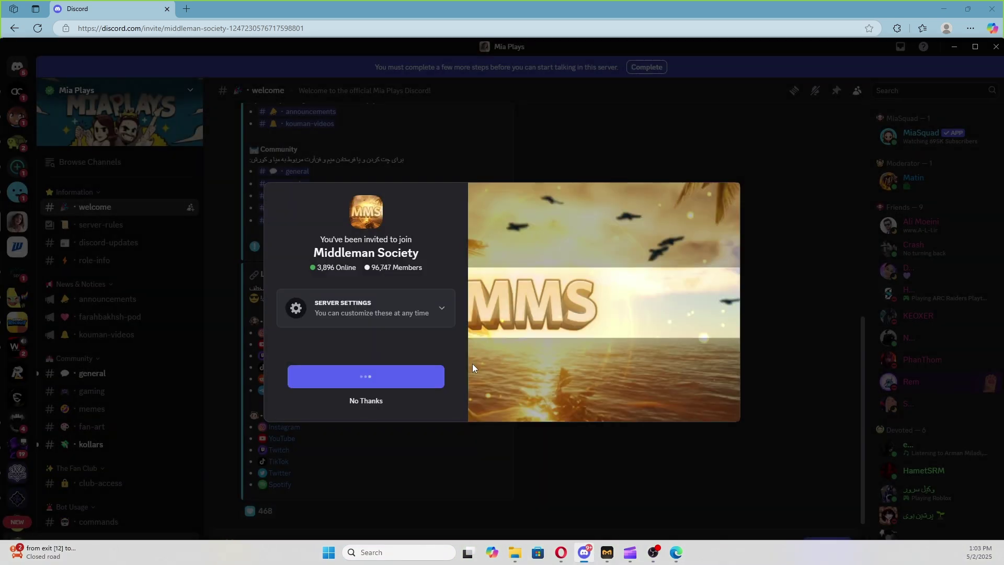